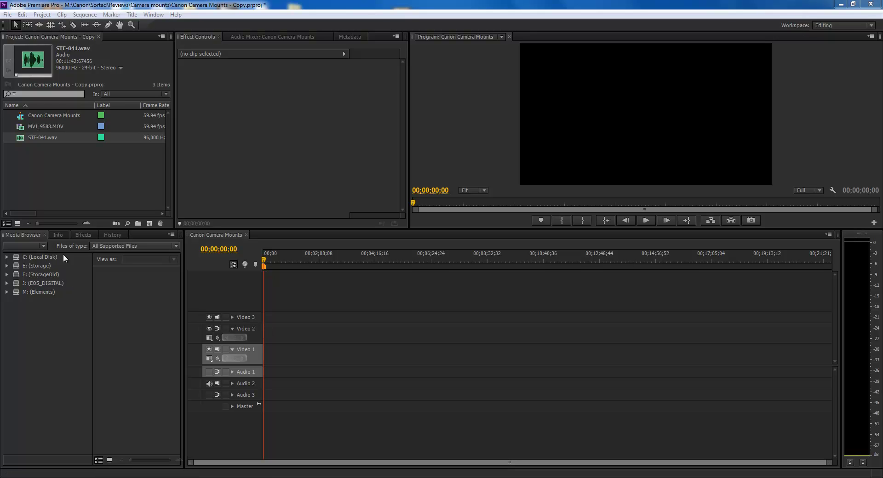
# Place MVI_9583.MOV on Video 1/Audio 1 and STE-041.wav on Audio 2, expanding both audio tracks
pyautogui.click(51, 126)
pyautogui.moveTo(36, 125); pyautogui.dragTo(259, 359)
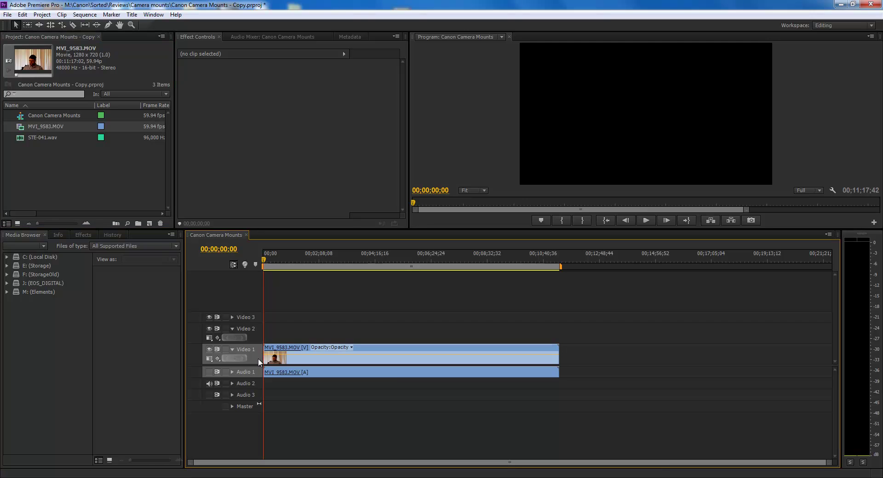
pyautogui.moveTo(37, 136); pyautogui.dragTo(266, 383)
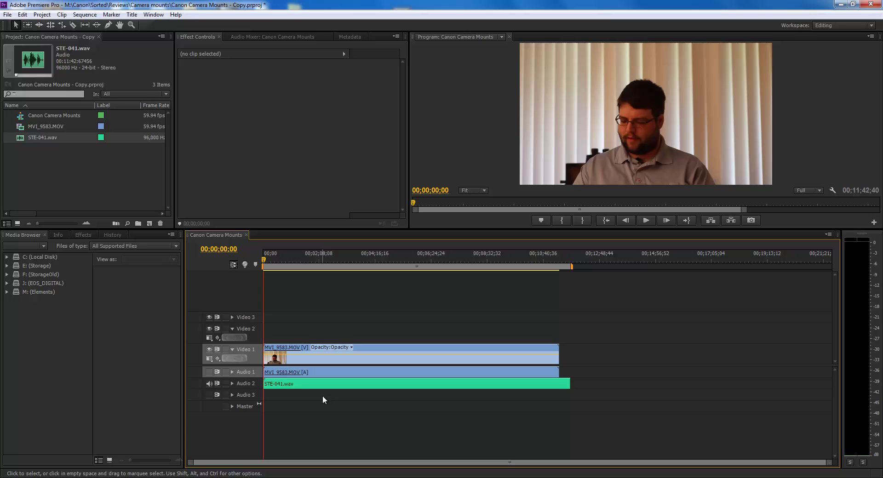
pyautogui.click(233, 371)
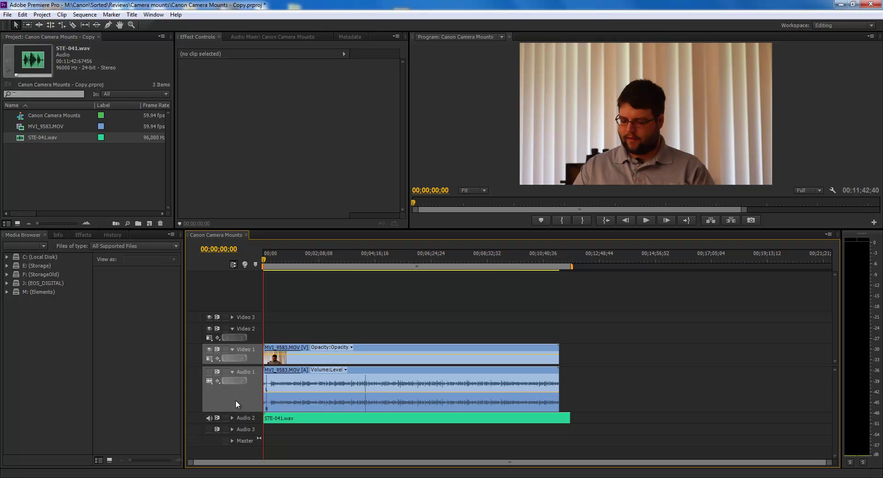
pyautogui.click(232, 418)
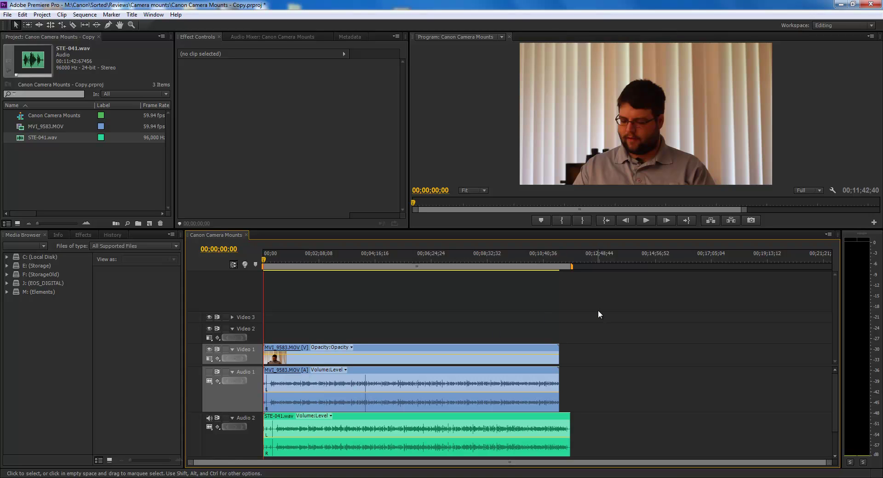
# Maximize the timeline and zoom in to reveal the clap spikes near 7 and 20 seconds
pyautogui.press('`')
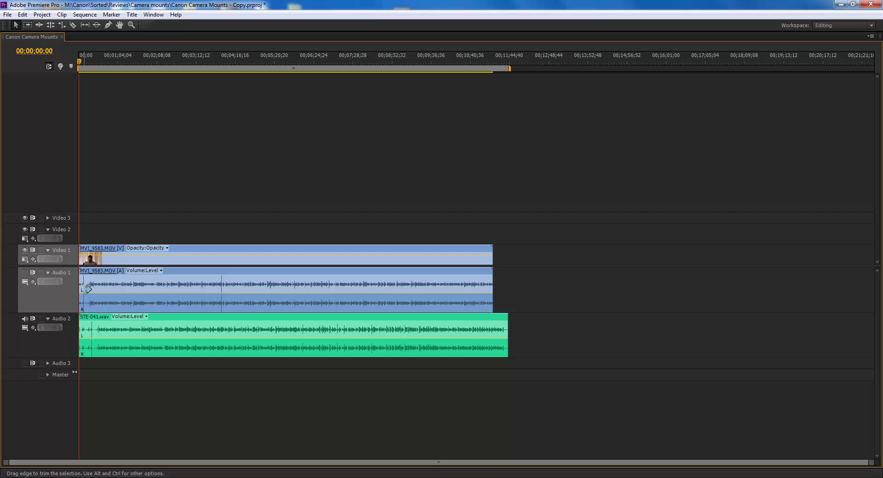
pyautogui.scroll(5, 87, 289)
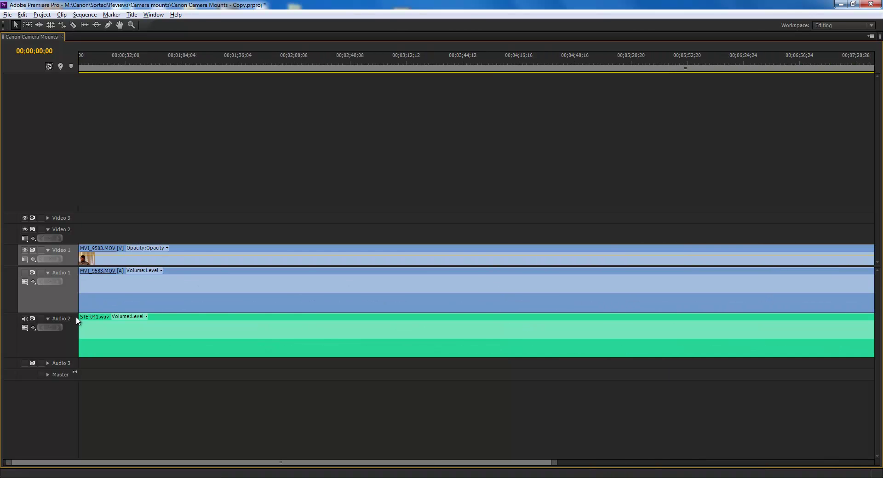
pyautogui.scroll(5, 83, 307)
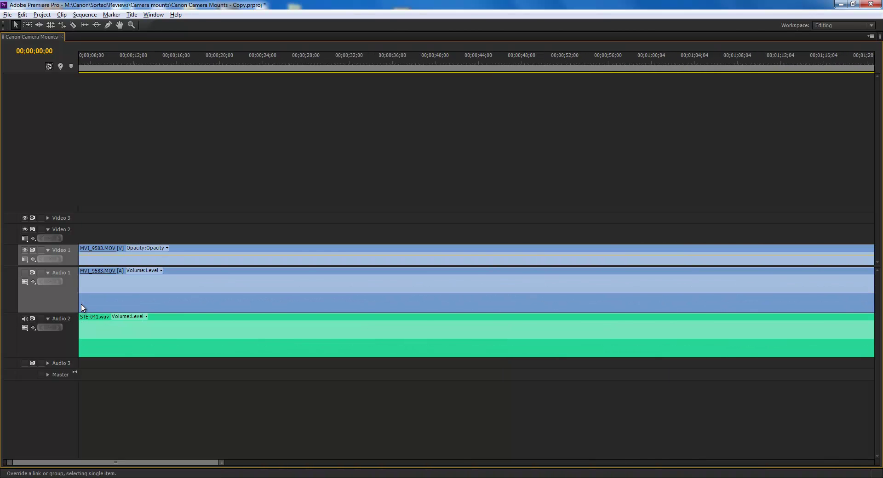
pyautogui.scroll(2, 84, 303)
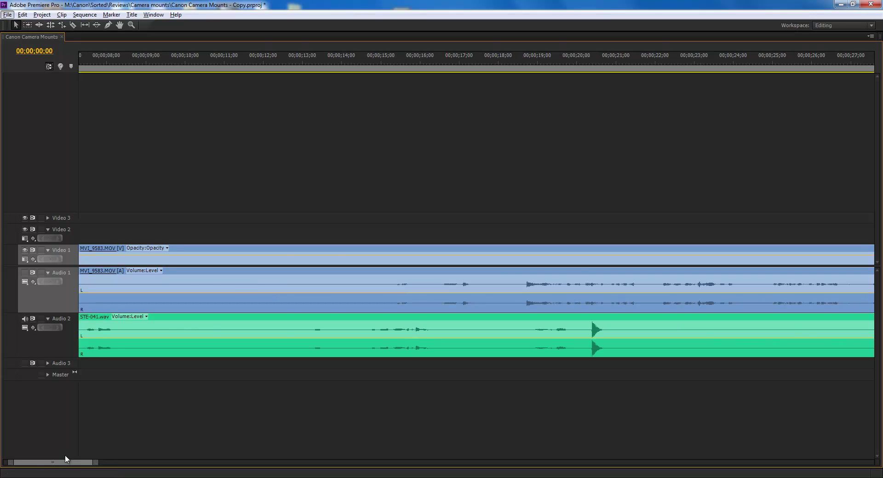
pyautogui.scroll(3, 66, 464)
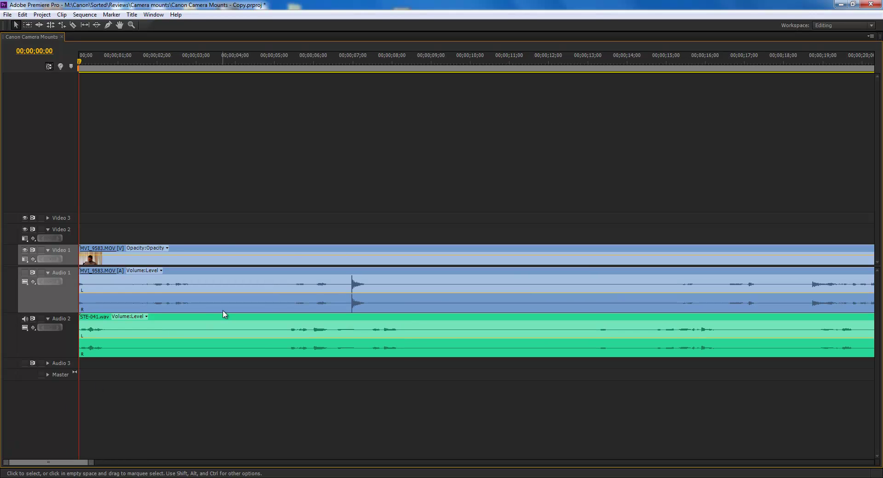
pyautogui.scroll(-2, 363, 341)
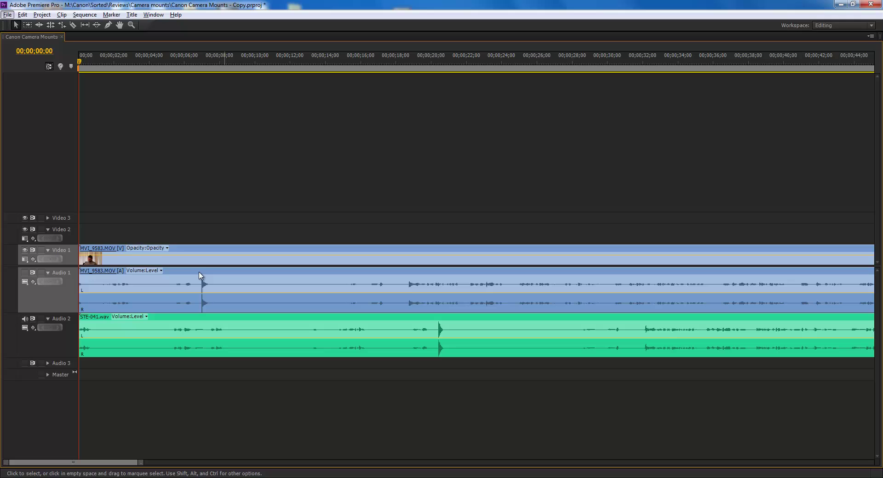
# Slide the linked MVI_9583.MOV clip right to roughly match STE-041.wav's clap
pyautogui.moveTo(196, 271); pyautogui.dragTo(428, 276)
pyautogui.scroll(-2, 435, 306)
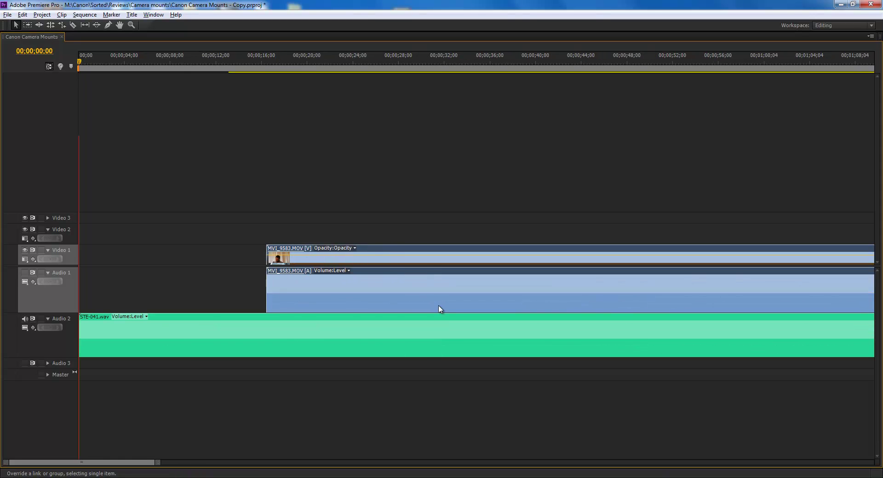
pyautogui.scroll(1, 285, 317)
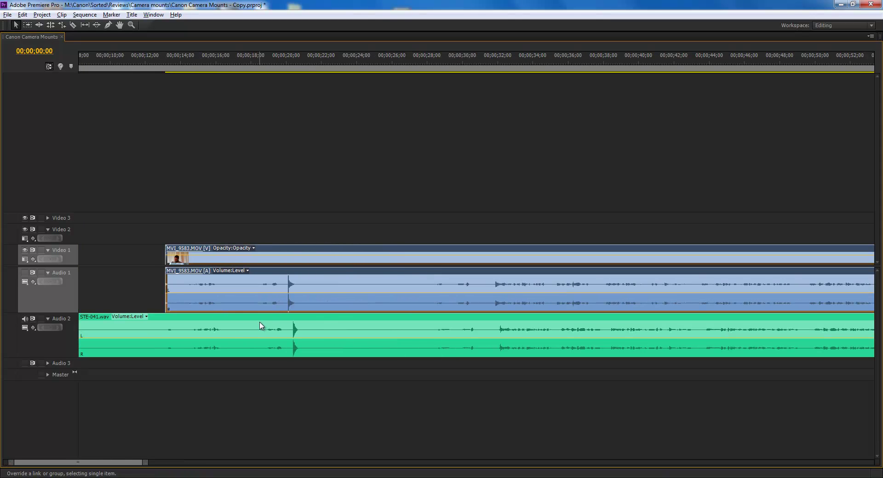
pyautogui.scroll(3, 272, 323)
pyautogui.scroll(4, 327, 318)
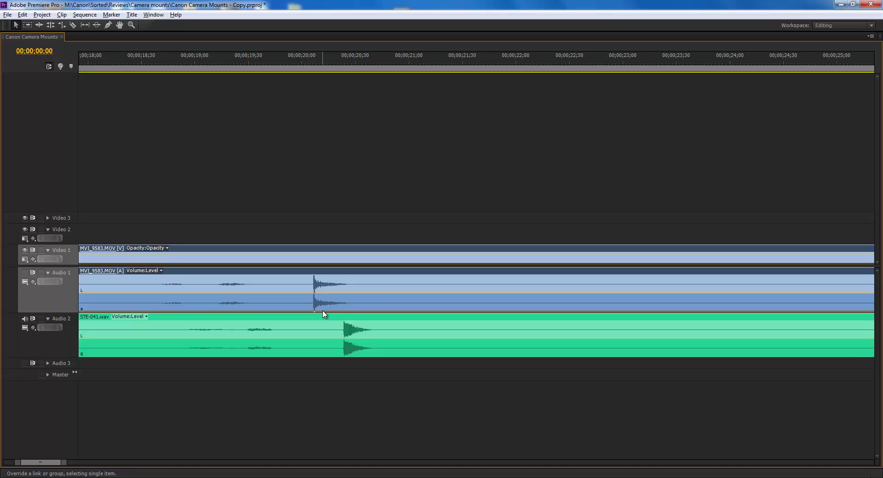
pyautogui.scroll(1, 321, 314)
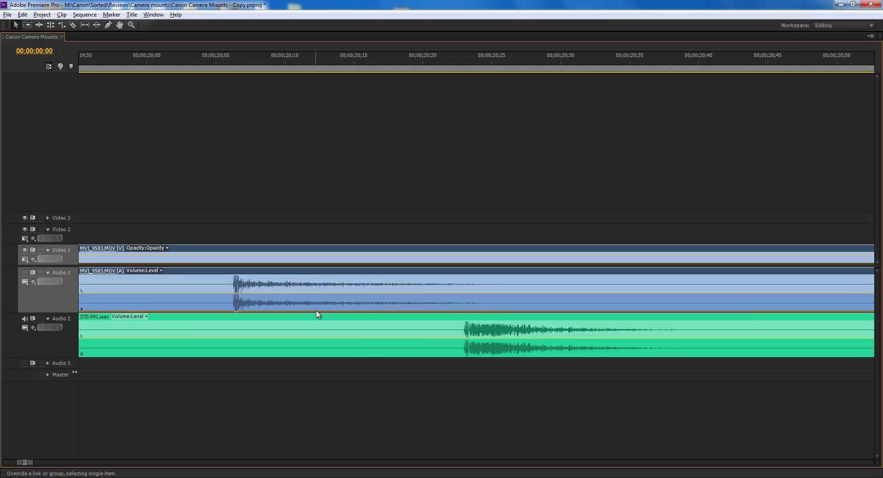
# Zoom in and fine-align the camera clip's clap spike with STE-041.wav's, starting near 13 seconds
pyautogui.press('alt')
pyautogui.moveTo(237, 271); pyautogui.dragTo(468, 279)
pyautogui.scroll(-3, 458, 329)
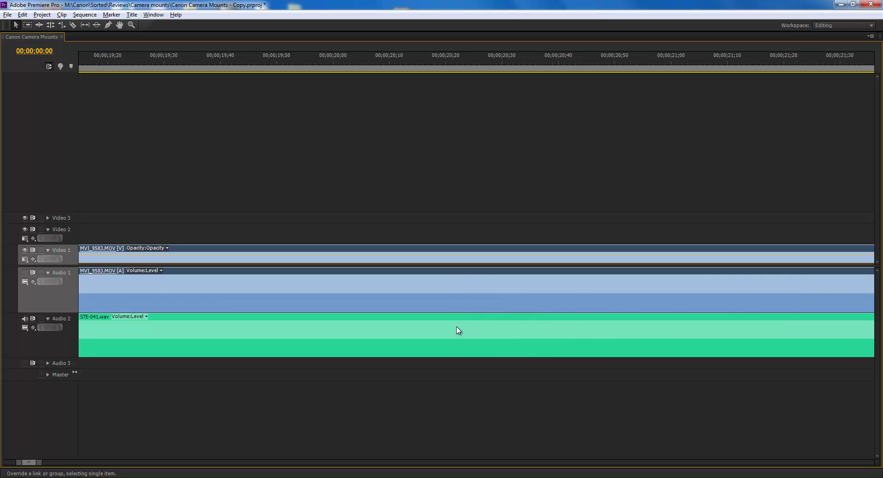
pyautogui.scroll(-8, 455, 327)
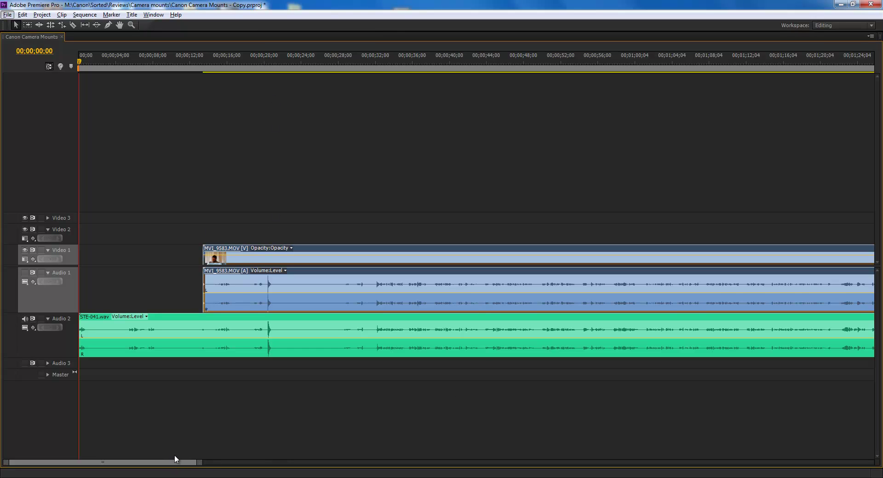
# Play back the synced clips from about 00;02;35;36 to verify sync, then zoom out
pyautogui.moveTo(175, 458); pyautogui.dragTo(243, 460)
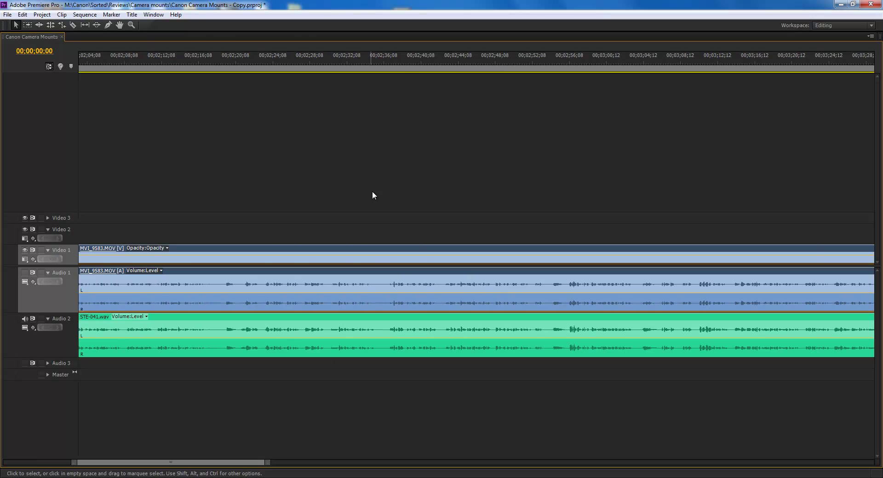
pyautogui.click(405, 66)
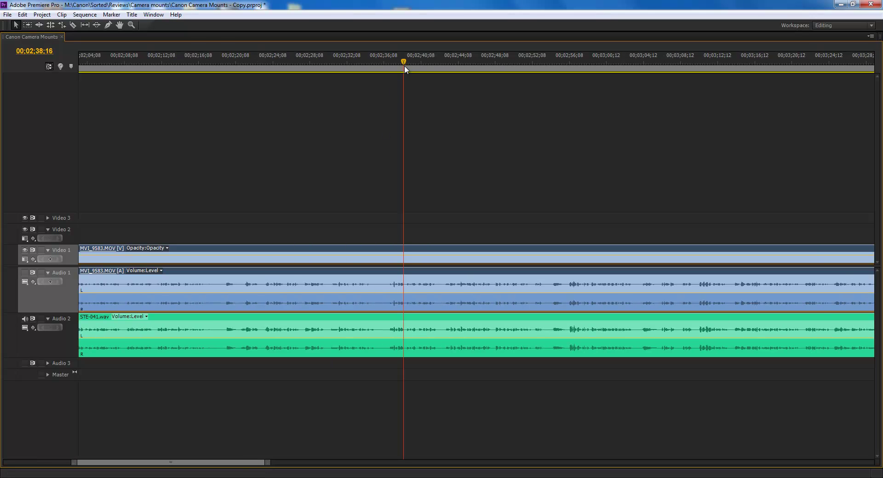
pyautogui.moveTo(405, 65); pyautogui.dragTo(379, 67)
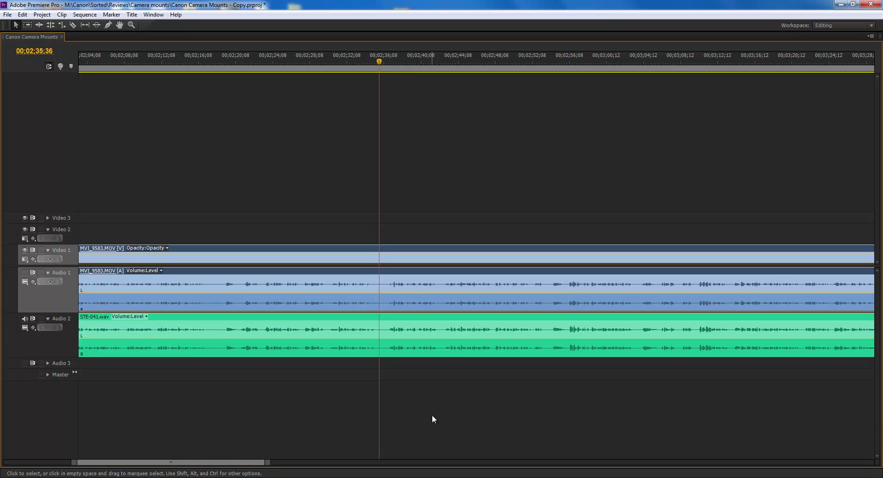
pyautogui.press('space')
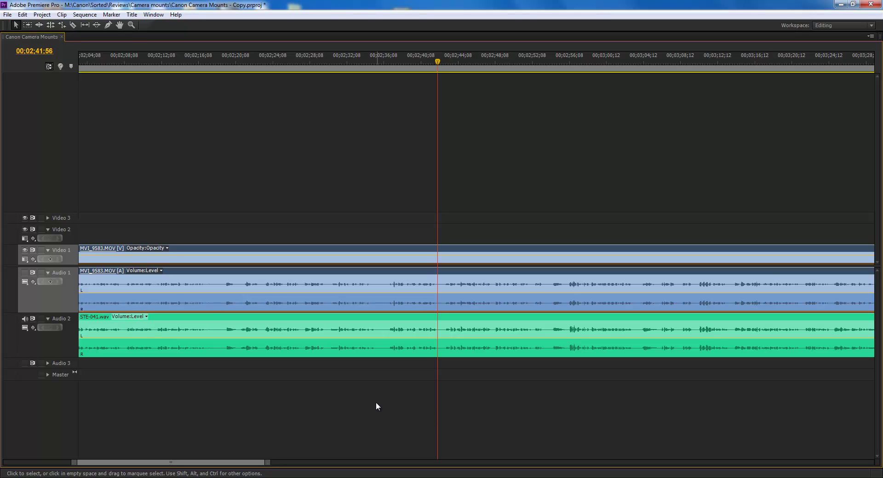
pyautogui.scroll(-4, 345, 401)
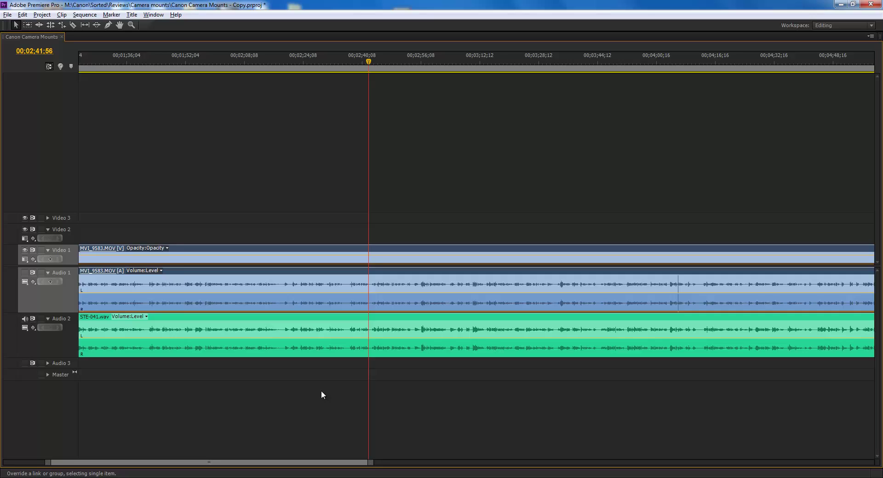
pyautogui.scroll(-3, 321, 390)
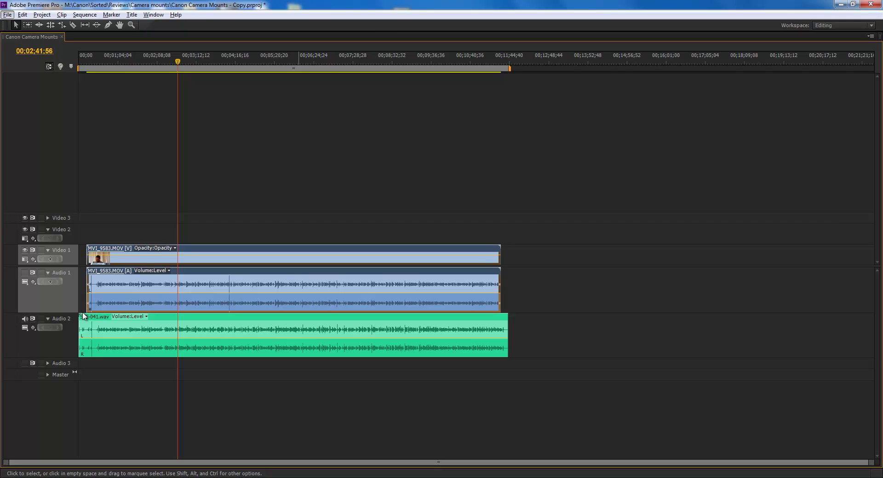
# Trim STE-041.wav's start and end to match the camera clip's edges
pyautogui.click(94, 201)
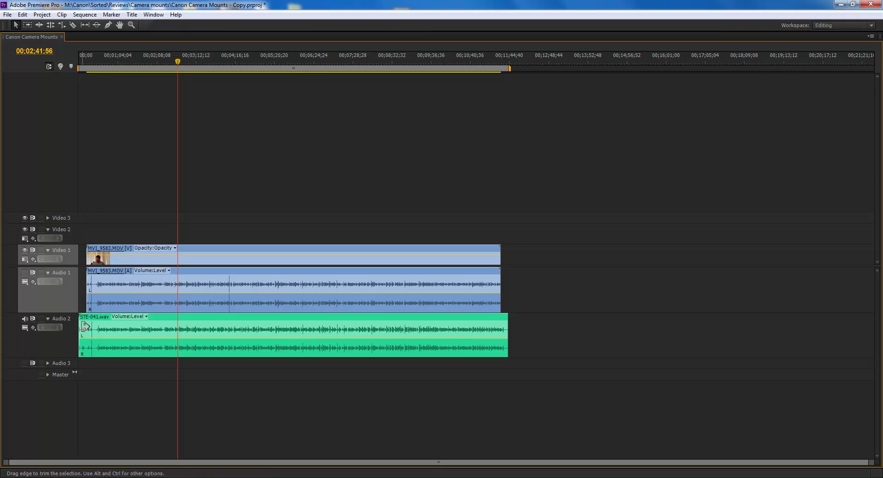
pyautogui.moveTo(86, 328); pyautogui.dragTo(90, 328)
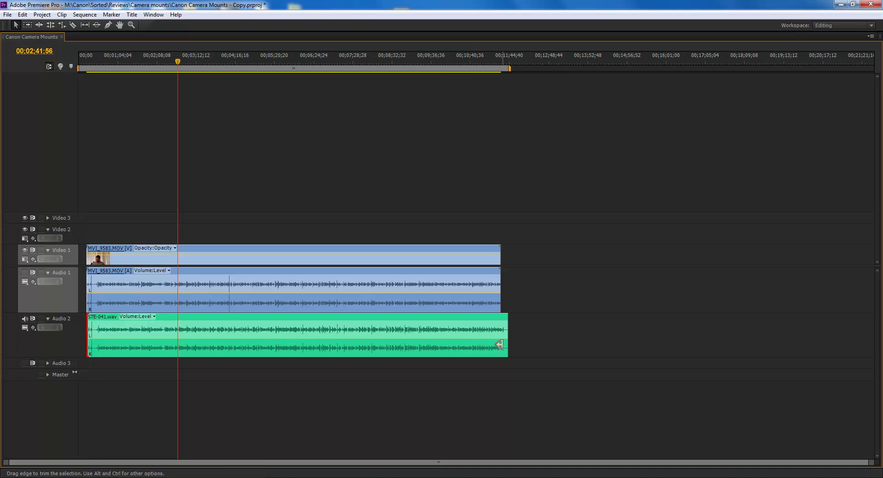
pyautogui.moveTo(503, 330); pyautogui.dragTo(496, 332)
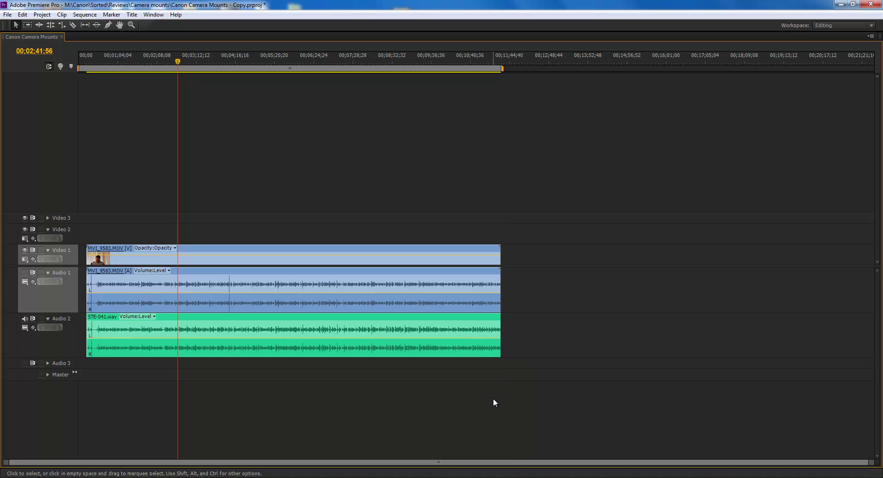
# Move all three clips together to the sequence start at 00;00;00;00
pyautogui.moveTo(547, 374); pyautogui.dragTo(177, 250)
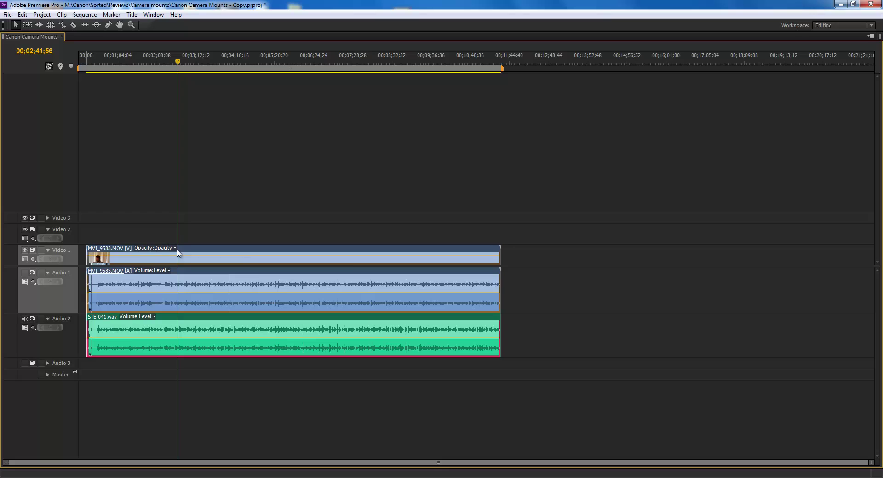
pyautogui.moveTo(368, 255); pyautogui.dragTo(129, 372)
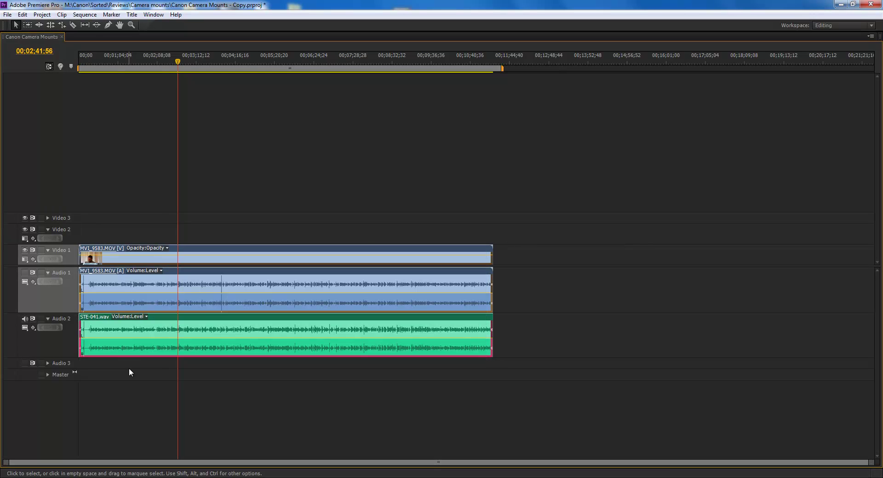
pyautogui.press('Home')
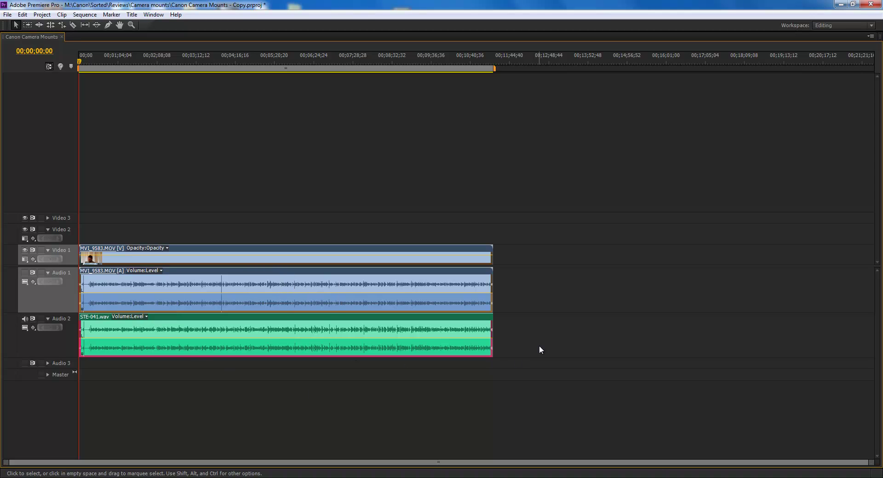
pyautogui.hotkey('ctrl', 'a')
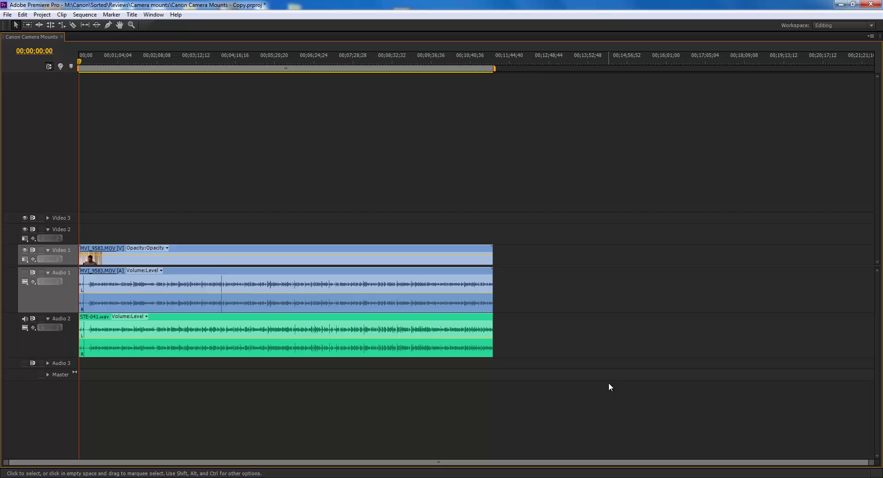